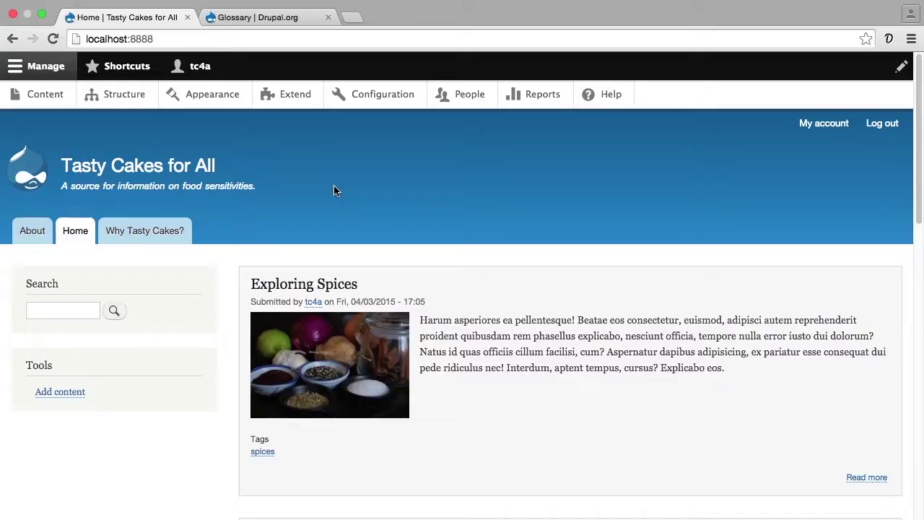
Start a new custom block from the site's block layout and describe it as "Food Quote of the Day"
scroll(334, 190, "down", 2)
scroll(334, 189, "down", 3)
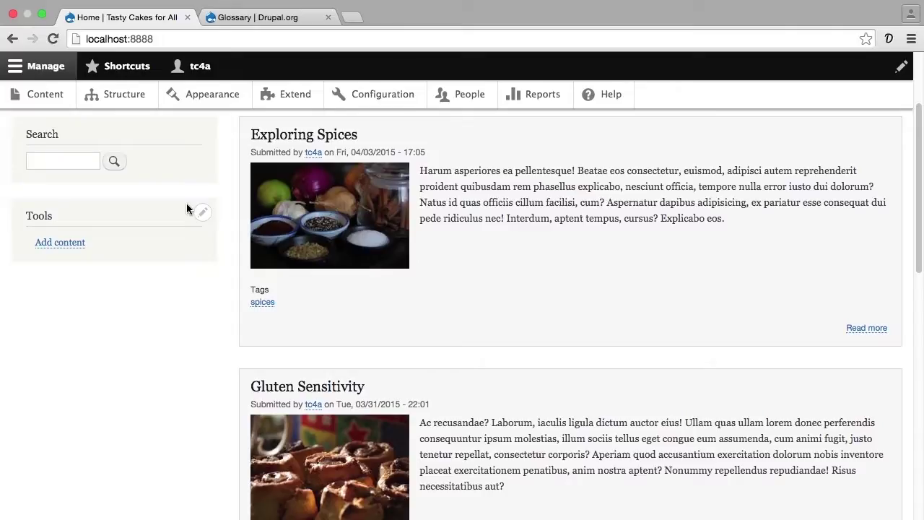
left_click(94, 92)
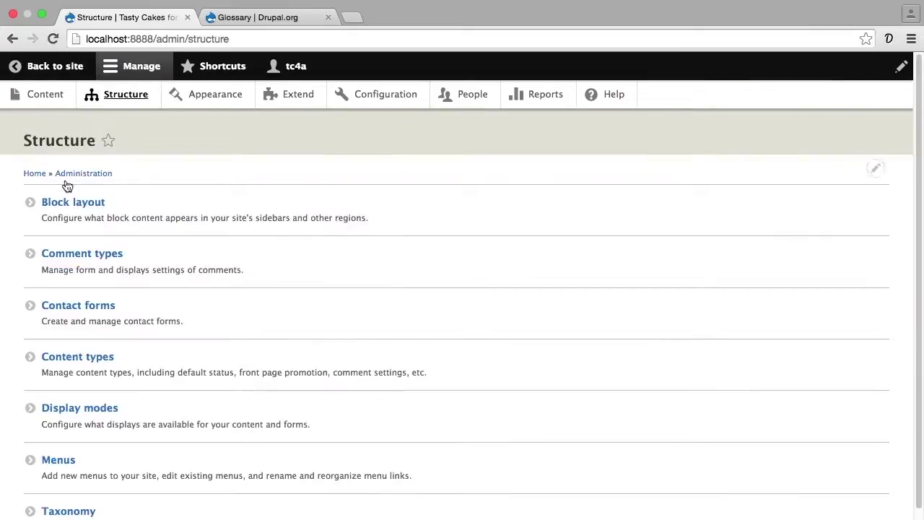
left_click(72, 210)
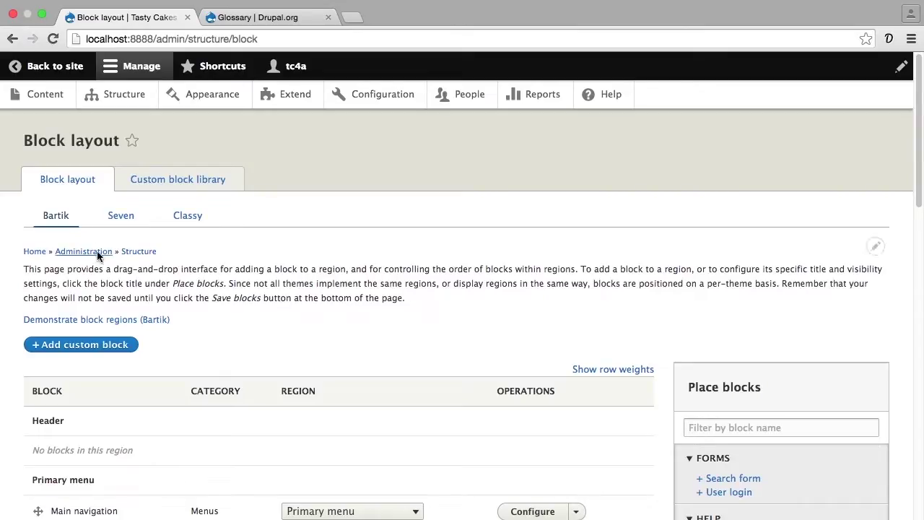
left_click(92, 344)
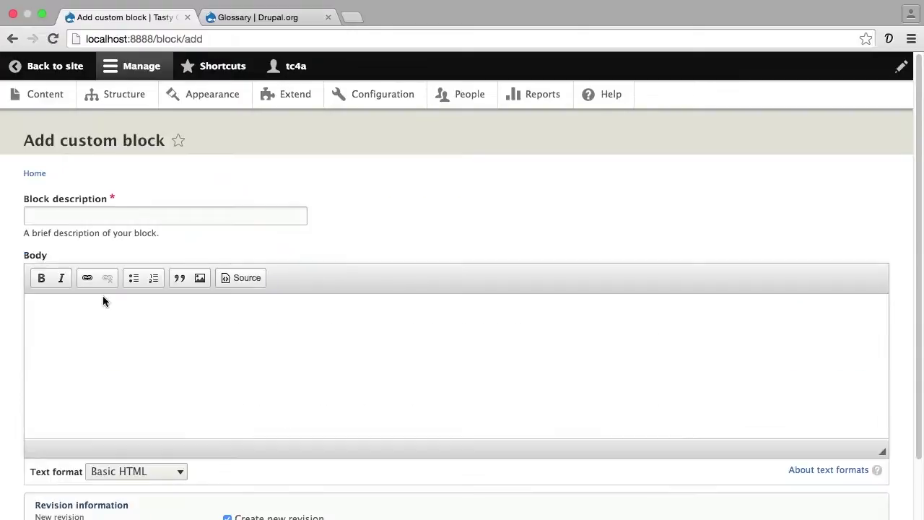
left_click(130, 209)
type("Food Quote of the Day")
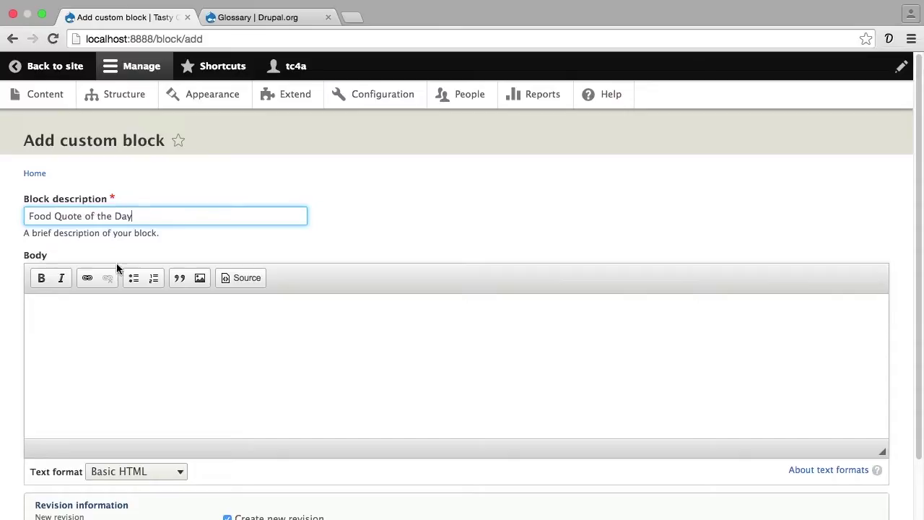
Write "All you need is love. But a little chocolate now and then doesn't hurt." and "- Charles M. Schulz" in the body, block-quoting the first line
left_click(97, 306)
type("All you need is love. But a little chocolate now and then doesn't hurt.")
key("Return")
type("- Charles M. Schulz")
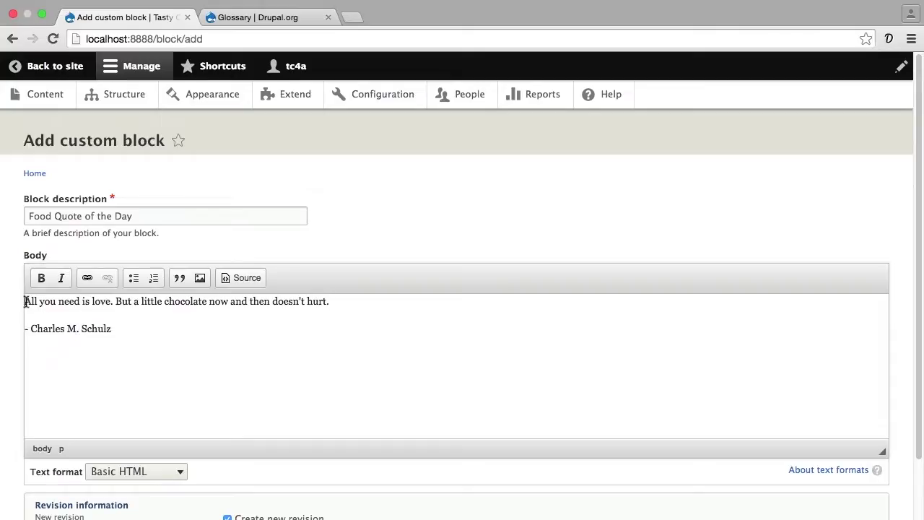
left_click_drag(25, 301, 331, 301)
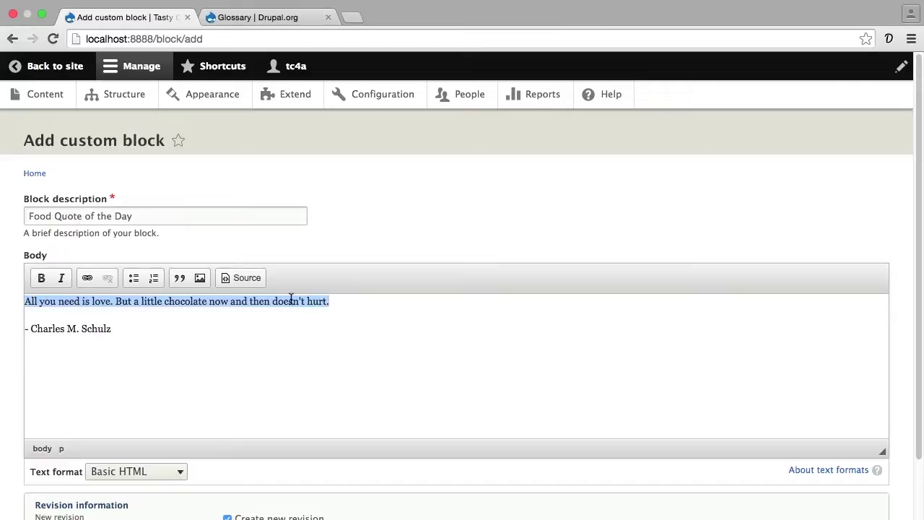
left_click(179, 280)
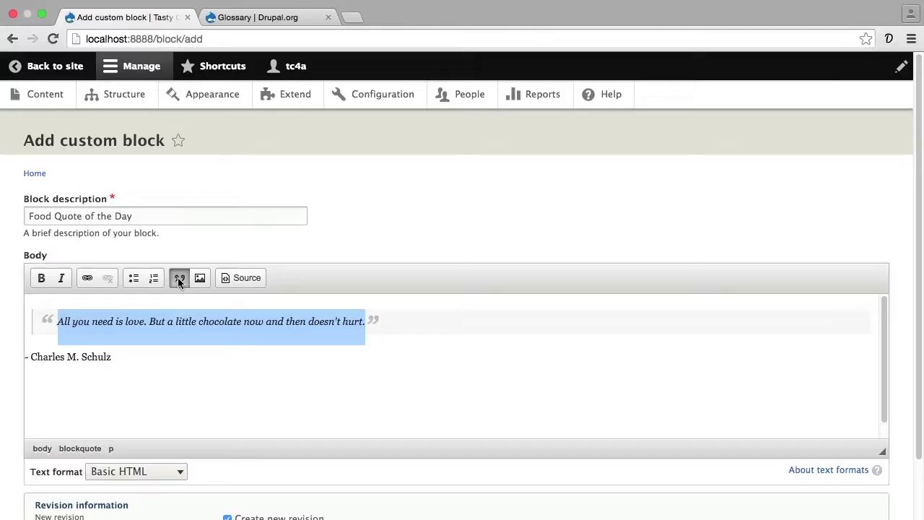
Italicize the attribution line below the quote and replace its leading hyphen with "--"
left_click_drag(116, 355, 35, 361)
triple_click(24, 360)
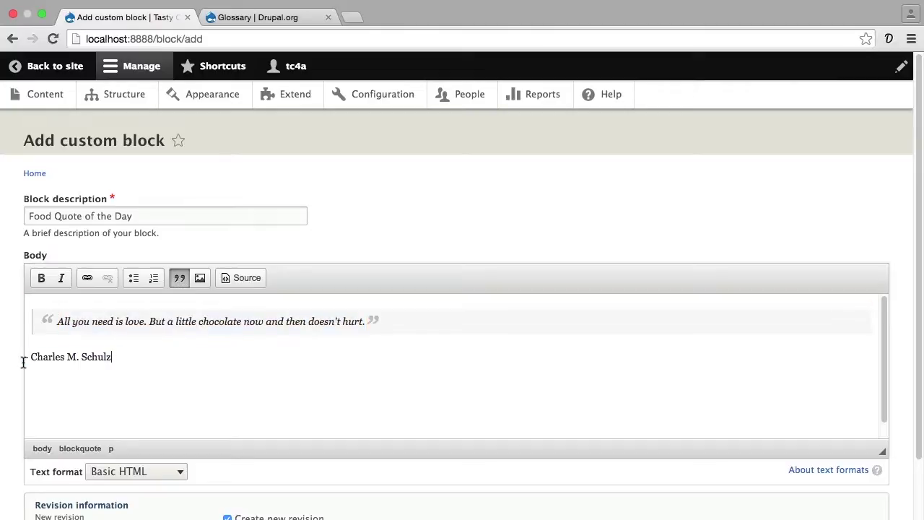
left_click(59, 287)
left_click(31, 356)
key("BackSpace")
key("BackSpace")
type("--")
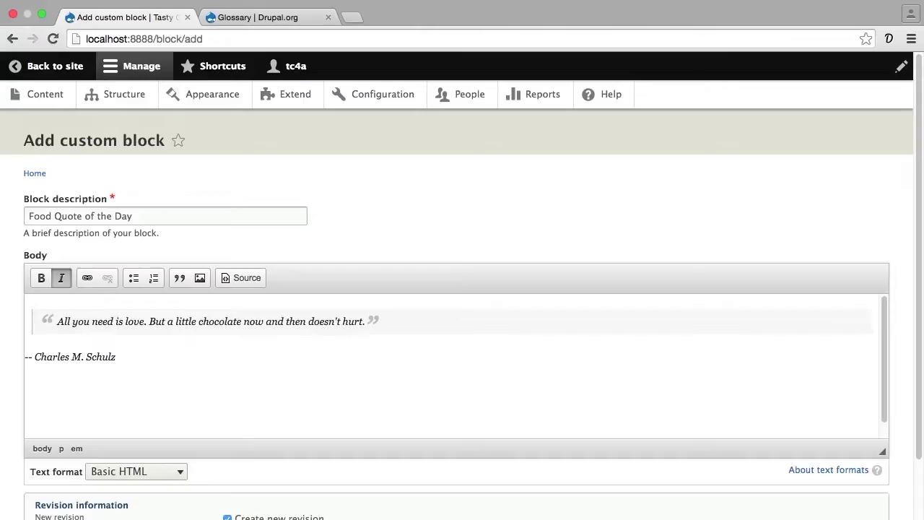
Save the custom block, and save its configuration with the region left at None
scroll(75, 353, "down", 4)
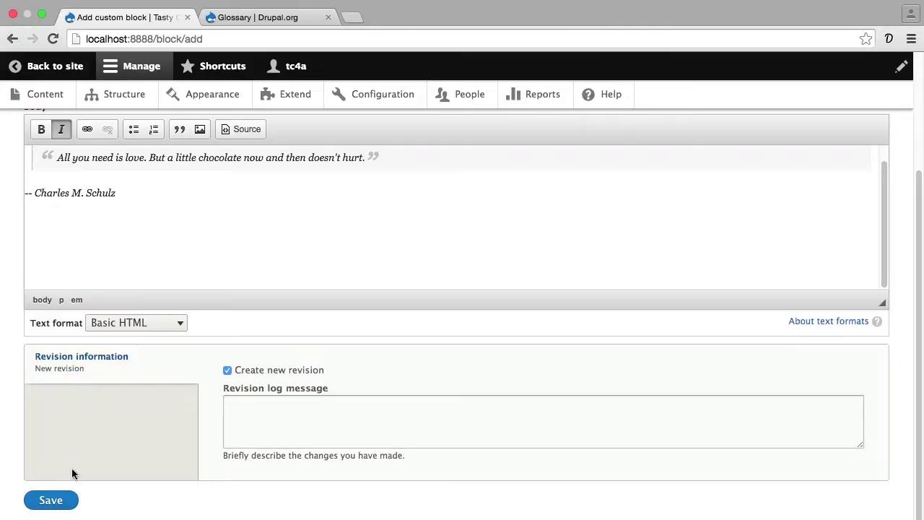
left_click(49, 499)
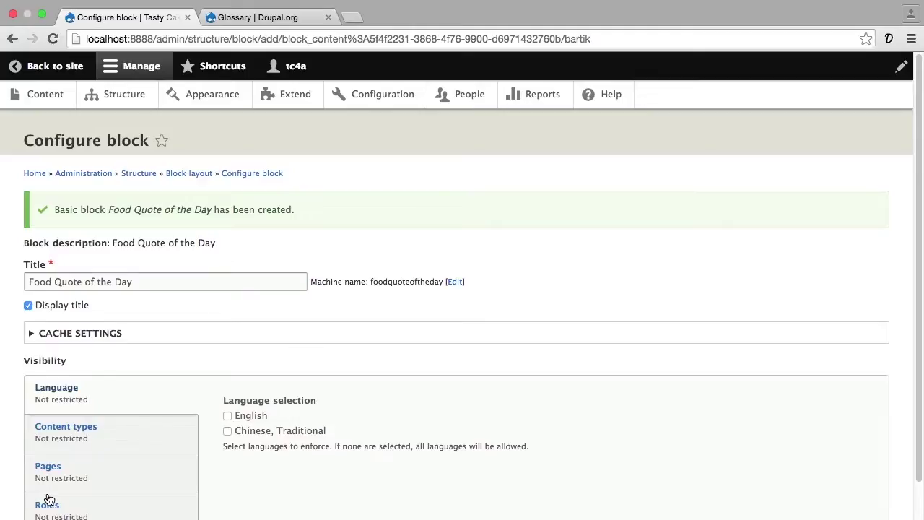
scroll(49, 499, "down", 3)
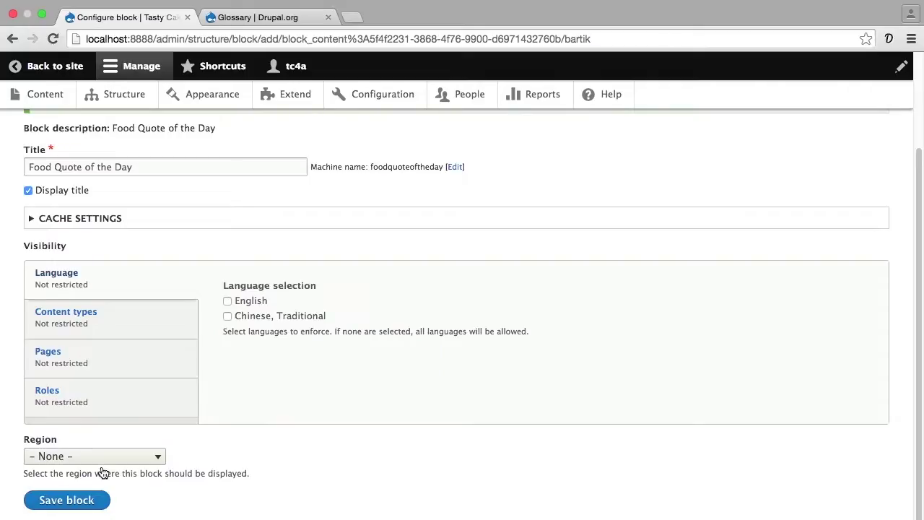
left_click(137, 456)
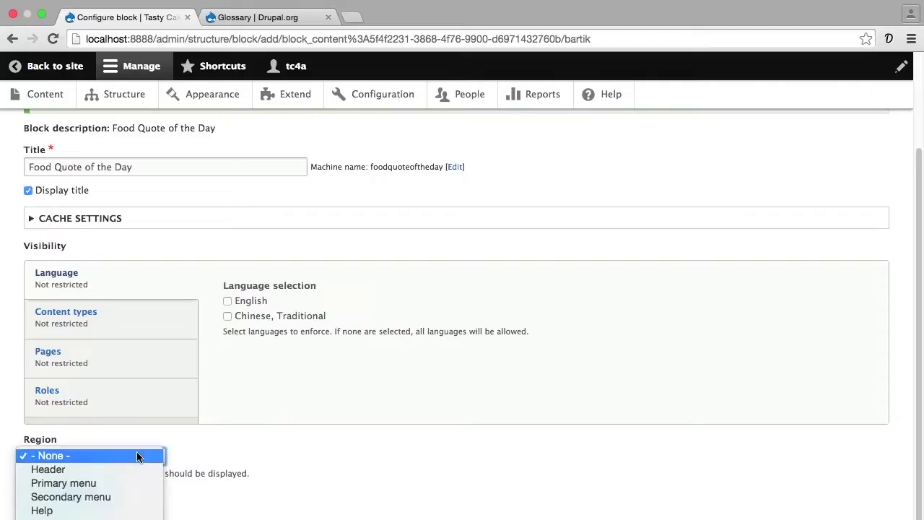
left_click(86, 455)
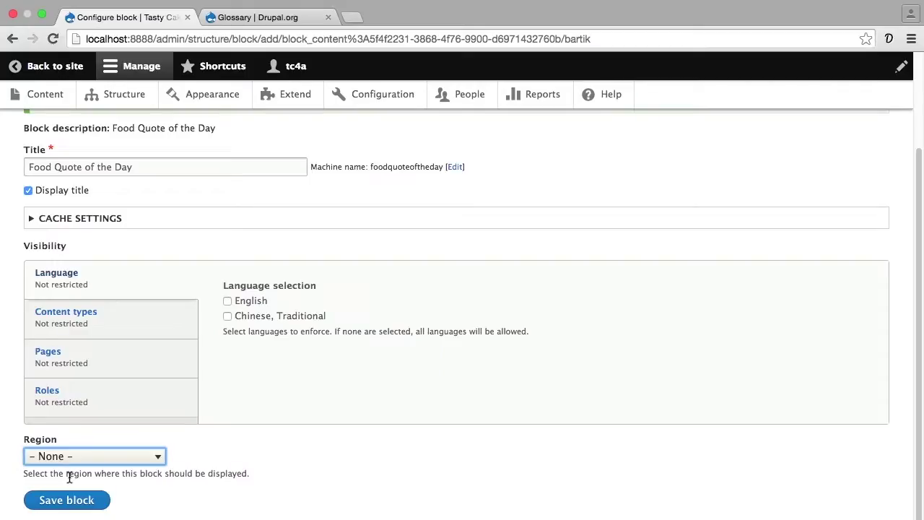
left_click(60, 502)
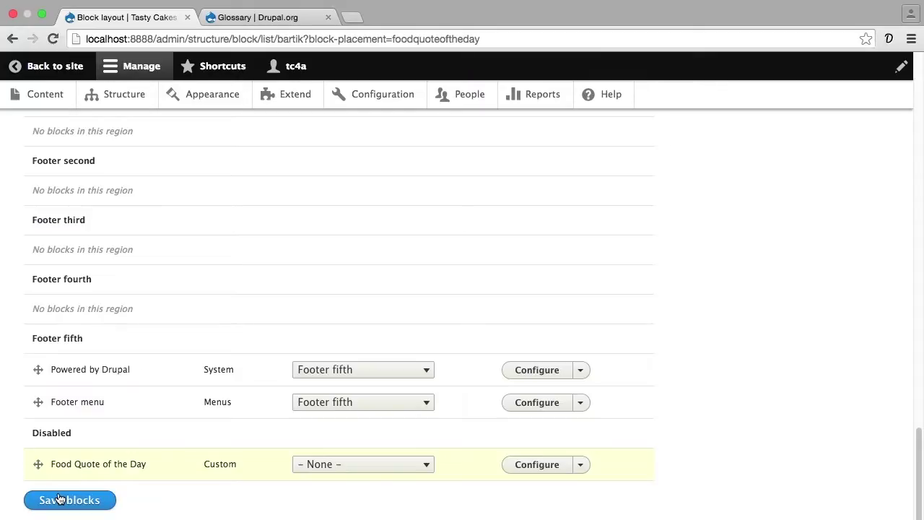
Assign the disabled Food Quote of the Day block to the Sidebar first region
scroll(59, 498, "up", 15)
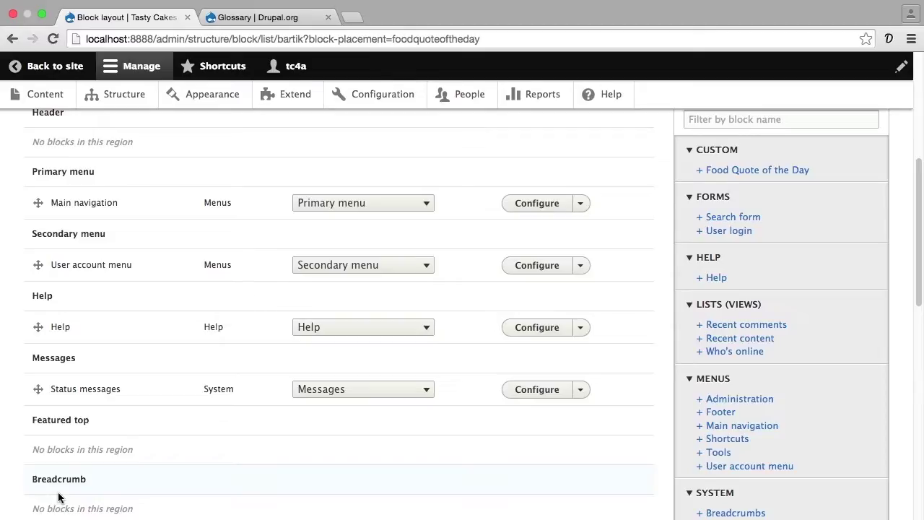
scroll(59, 496, "down", 15)
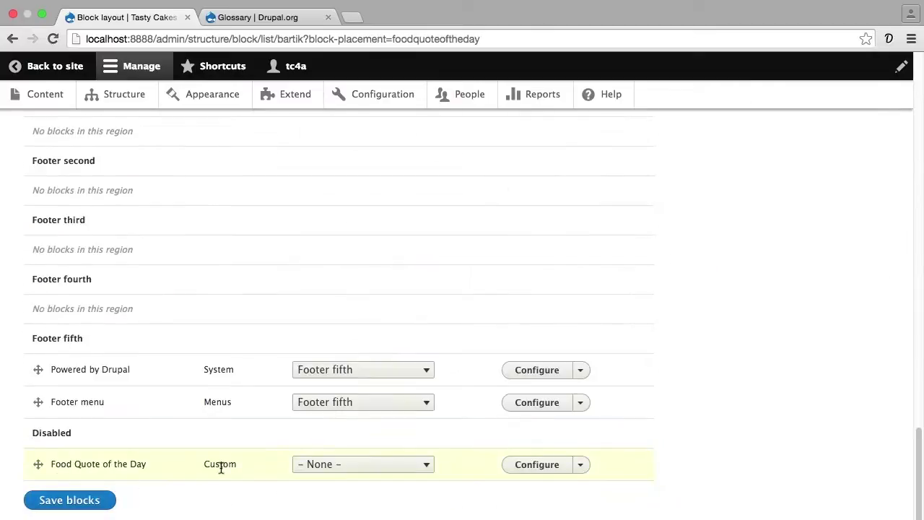
left_click(311, 465)
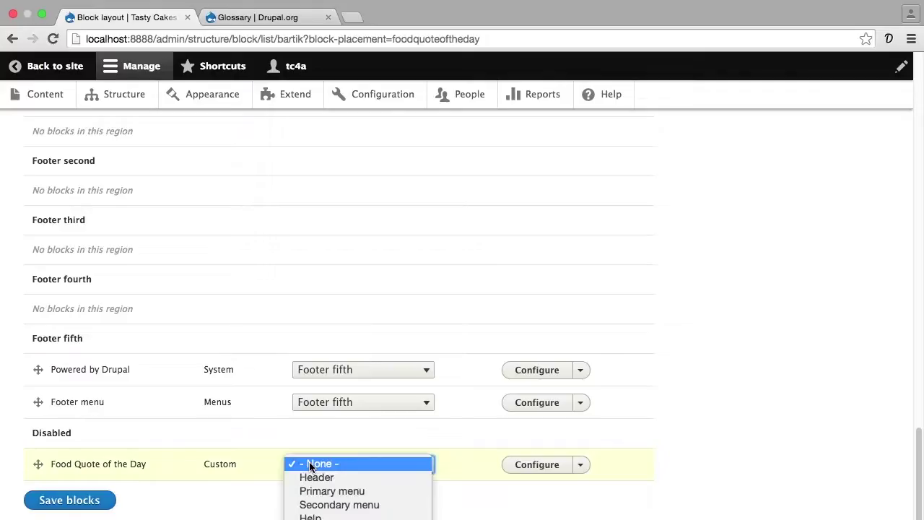
scroll(311, 466, "down", 5)
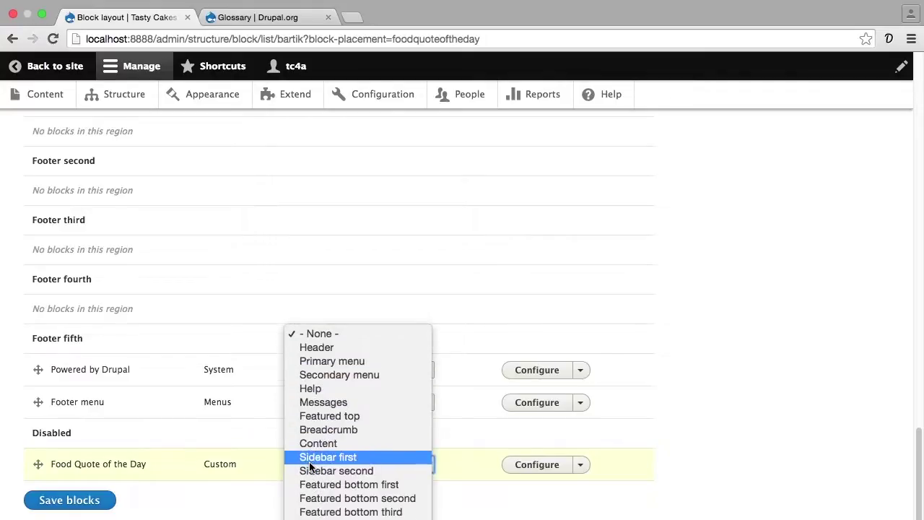
left_click(310, 463)
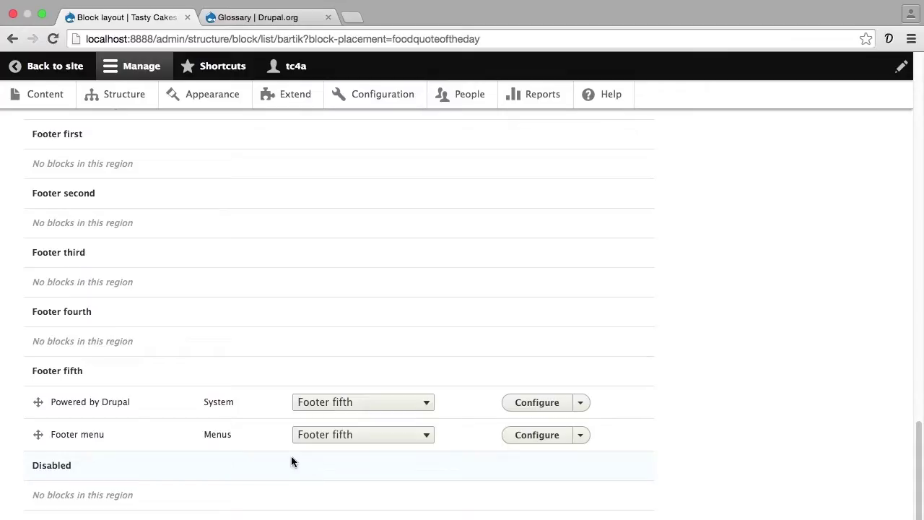
Position the Food Quote of the Day block below Tools in Sidebar first and save the block layout
scroll(291, 460, "up", 4)
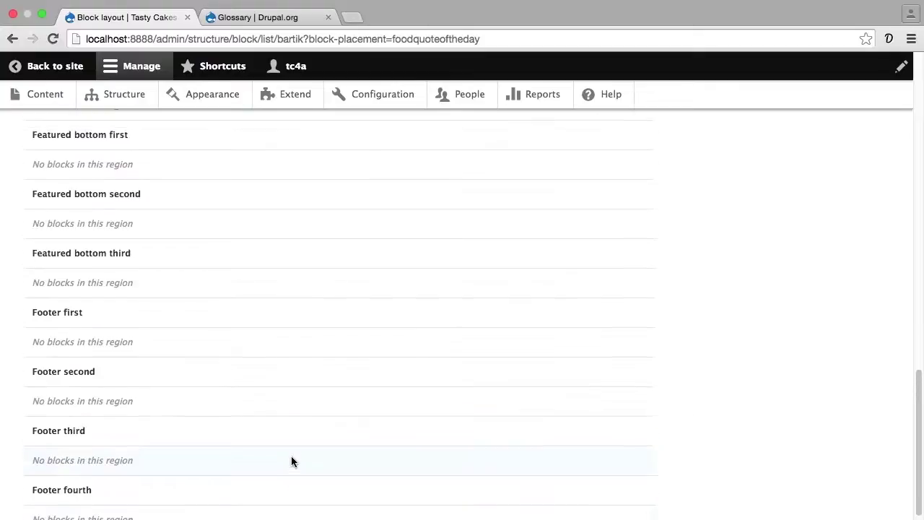
scroll(292, 460, "up", 4)
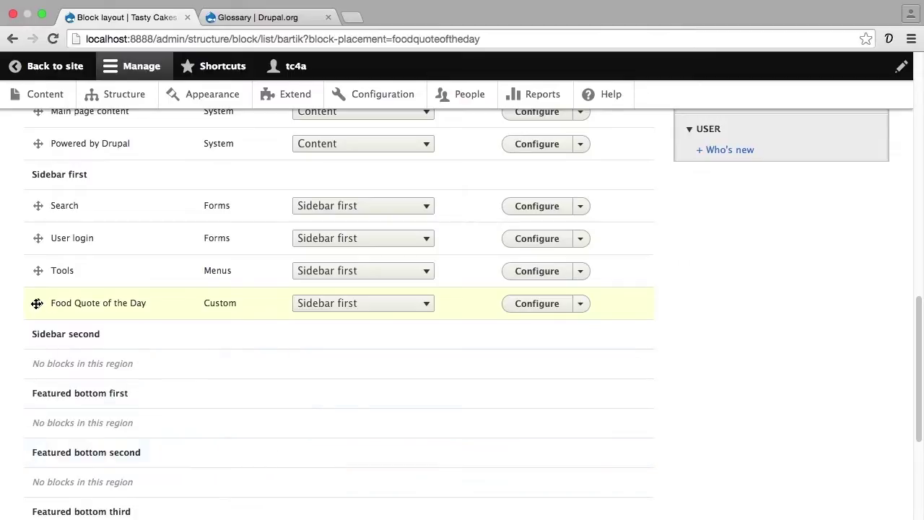
mouse_move(37, 303)
left_mouse_down()
mouse_move(36, 282)
mouse_move(40, 303)
left_mouse_up()
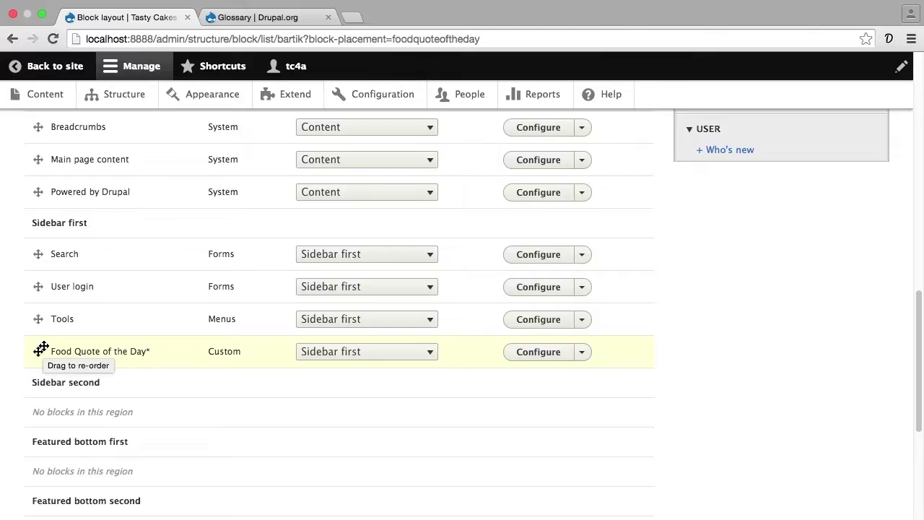
scroll(41, 349, "down", 10)
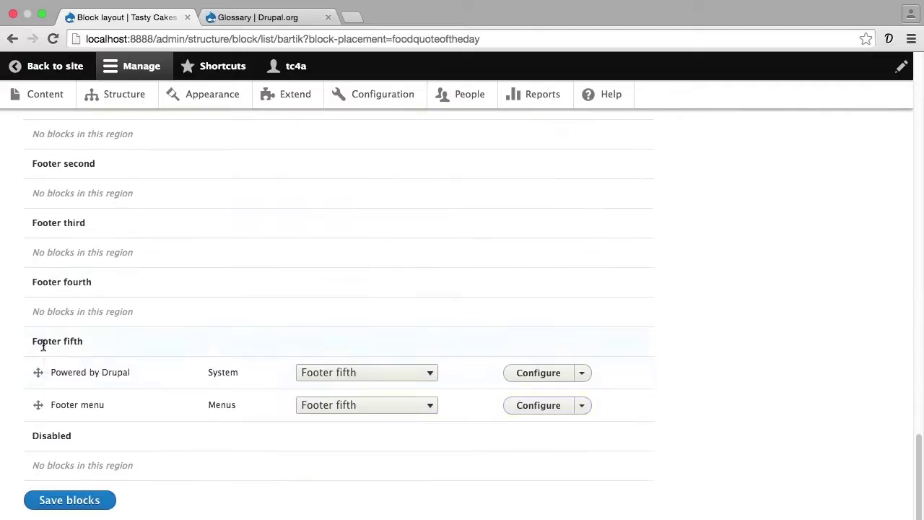
left_click(96, 501)
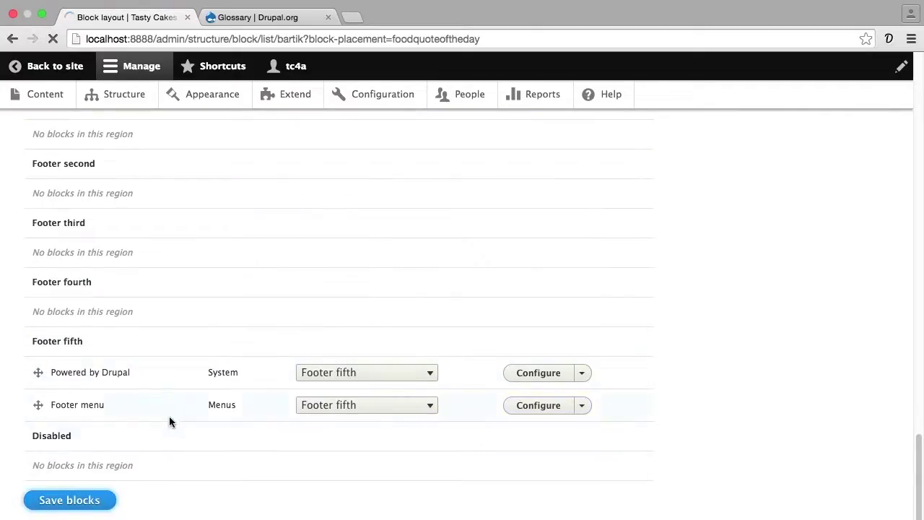
Switch to Safari, log out of the Tasty Cakes site, and view the quote block in the home page's sidebar
key("super+Tab")
key("super+Tab")
key("super+Tab")
scroll(176, 406, "up", 10)
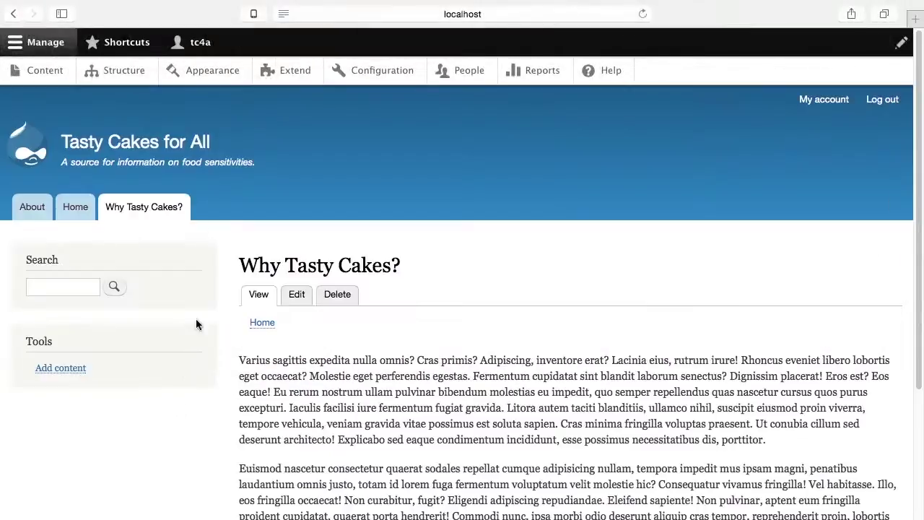
left_click(196, 50)
left_click(189, 71)
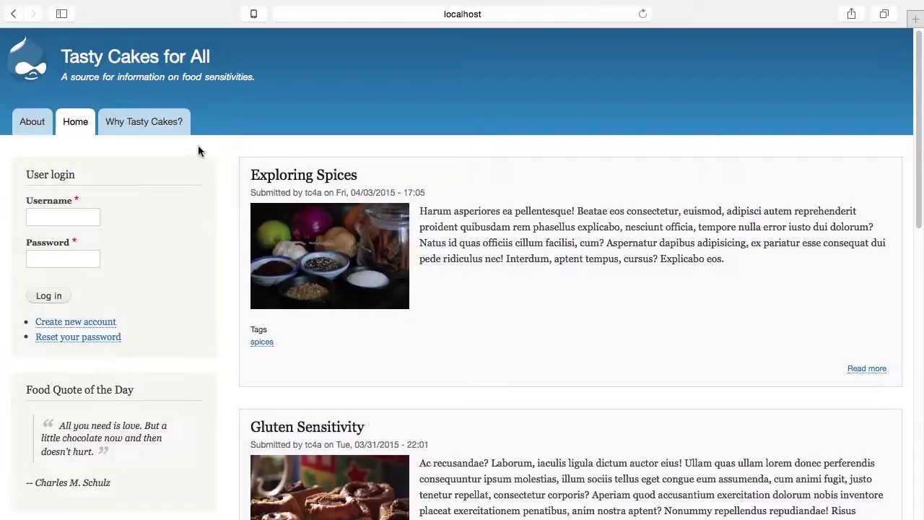
scroll(199, 148, "down", 1)
scroll(199, 150, "down", 4)
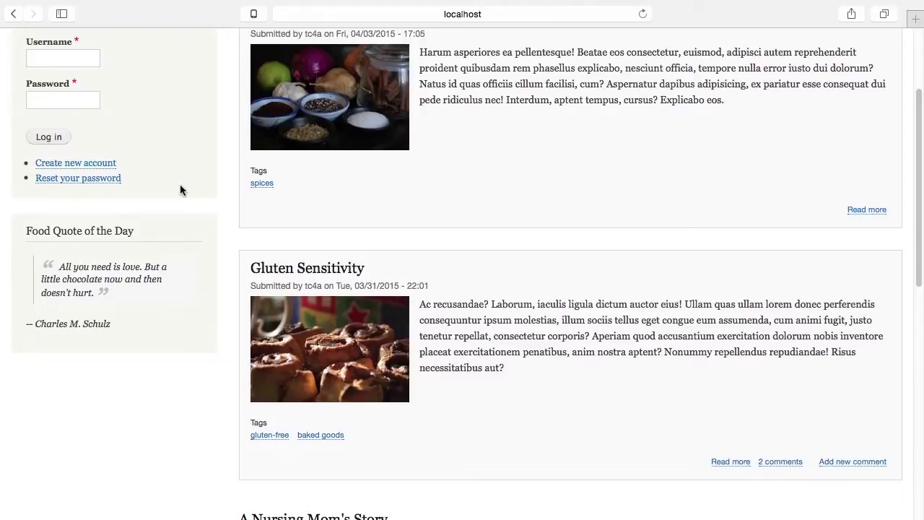
Return to Chrome and open the suggested personal Instagram profile page in a new tab
key("super+Tab")
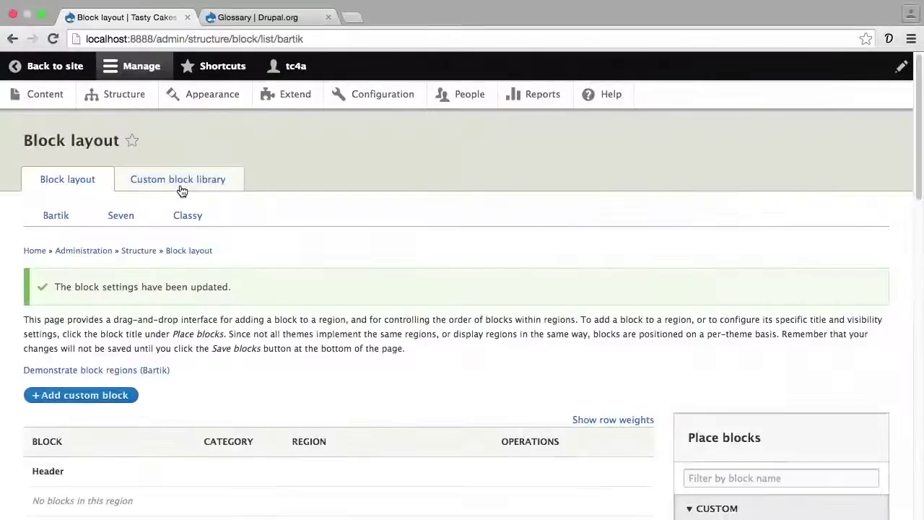
key("ctrl+t")
type("instagram.")
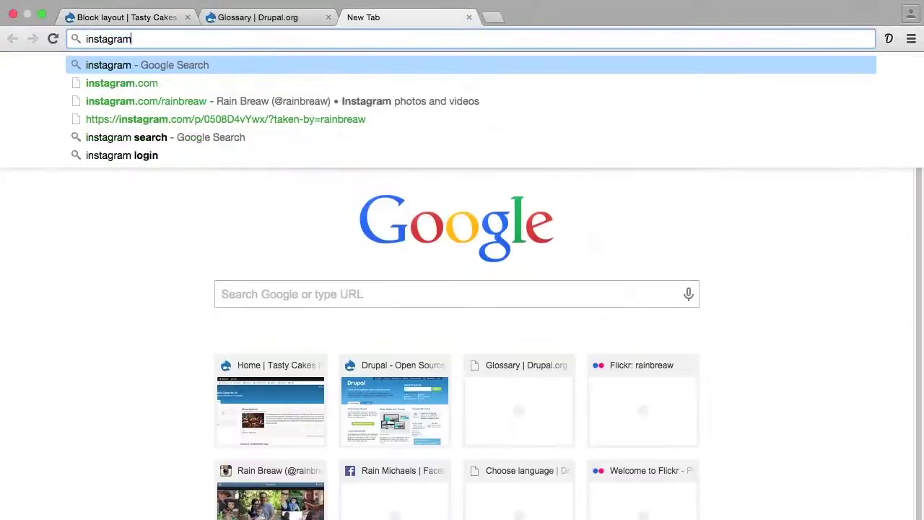
key("Down")
key("Down")
key("Return")
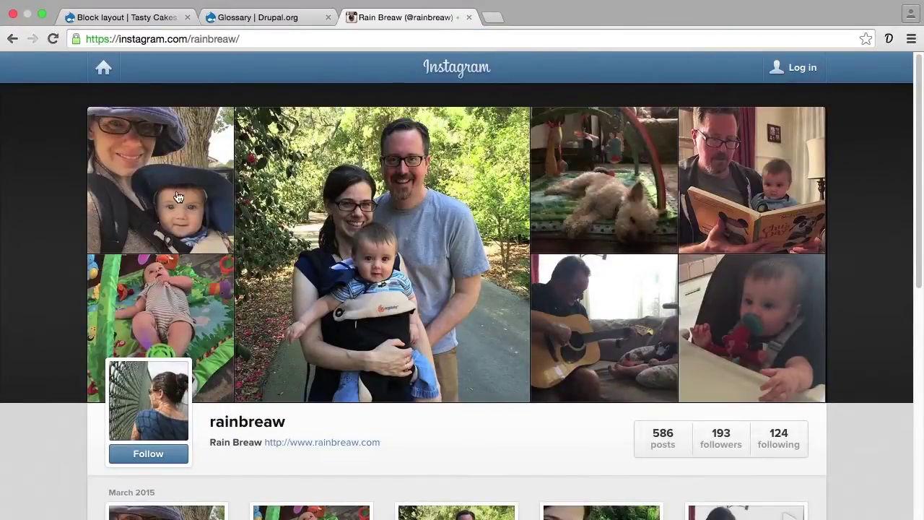
Open the large featured "Hello, world!" baby photo post and reduce the page scale to 75%
scroll(165, 220, "down", 2)
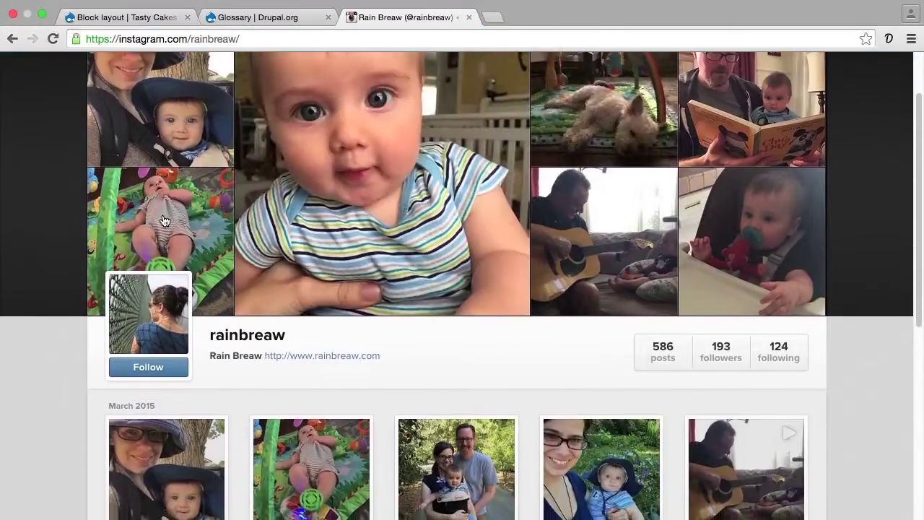
left_click(320, 209)
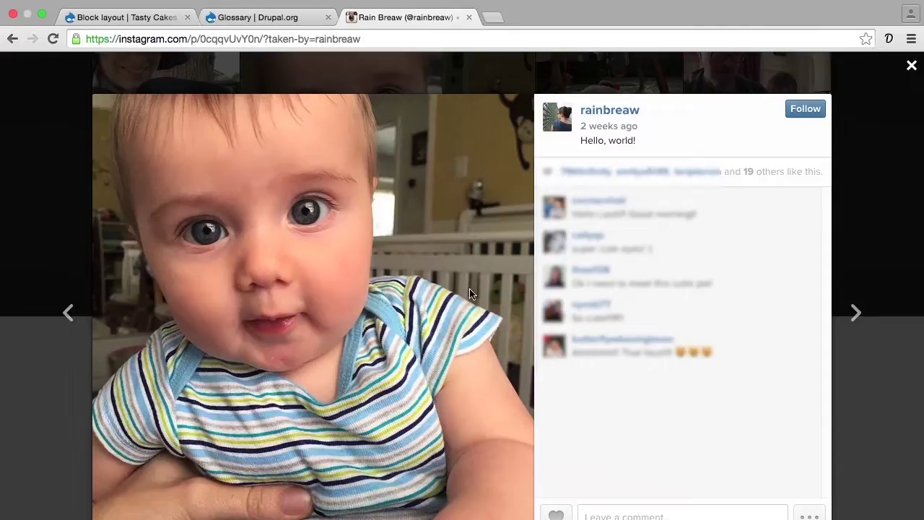
key("super+minus")
key("super+minus")
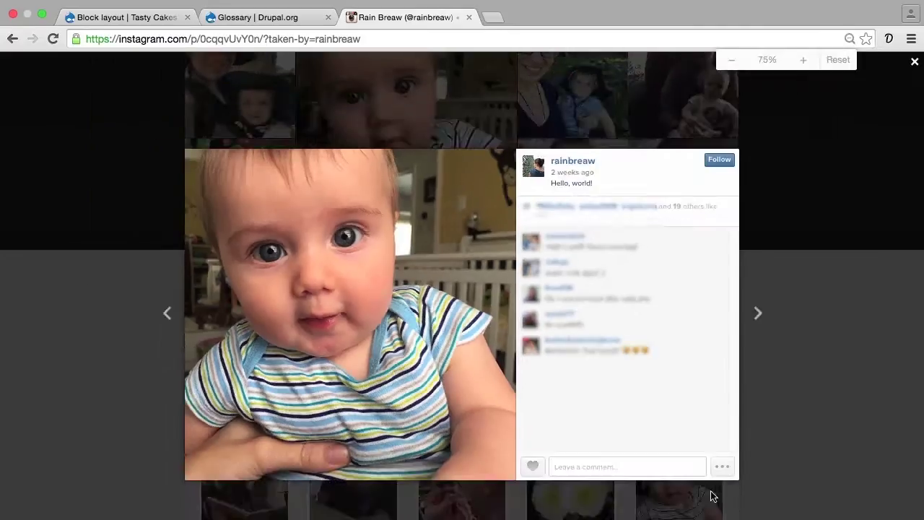
Copy the "Hello, world!" post's embed code with its caption included and return to the Drupal block layout page
left_click(721, 467)
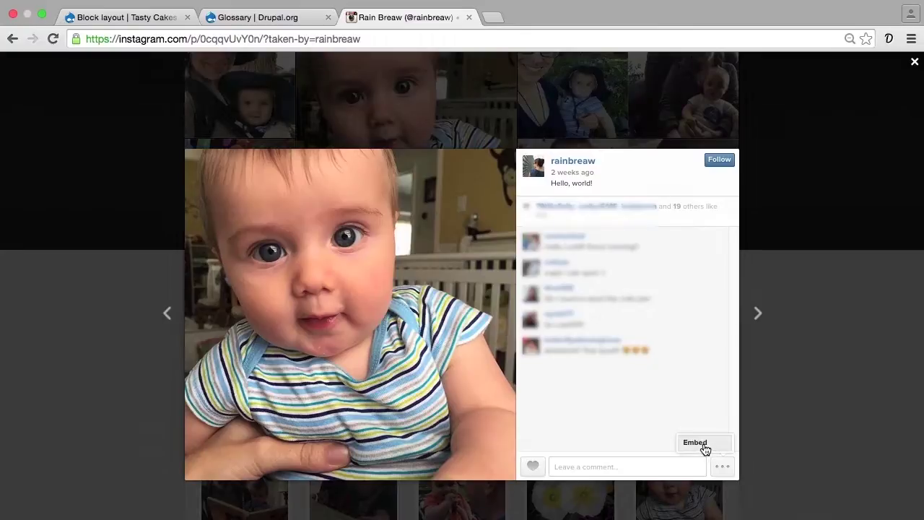
left_click(703, 446)
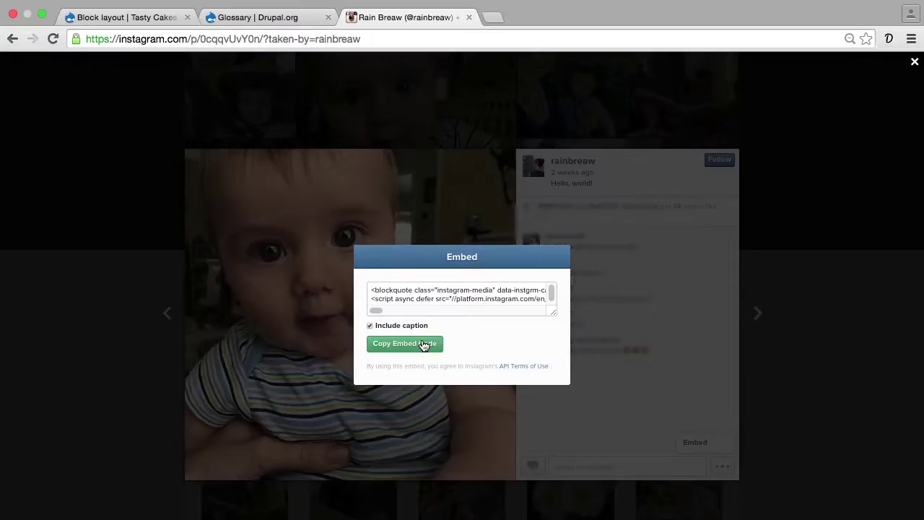
left_click(157, 20)
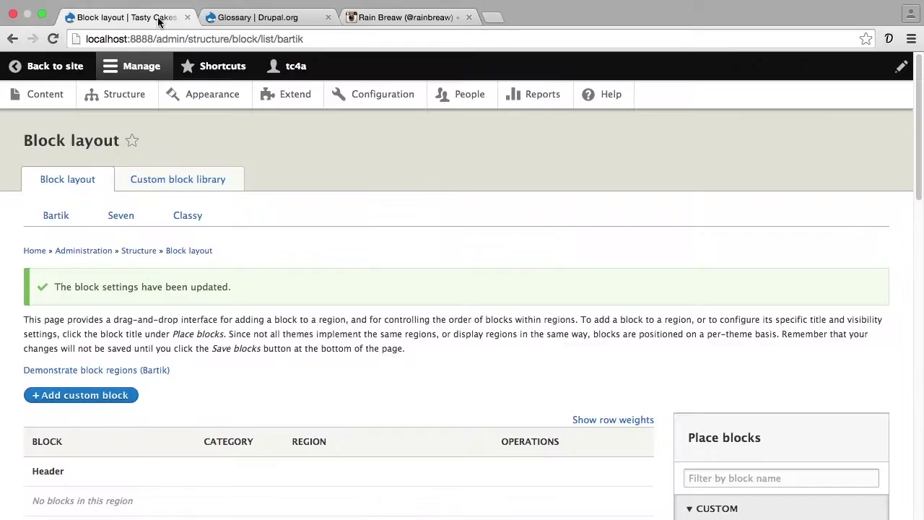
Start a new custom block, set its text format to Full HTML, and paste the Instagram embed code into the body's source
left_click(85, 397)
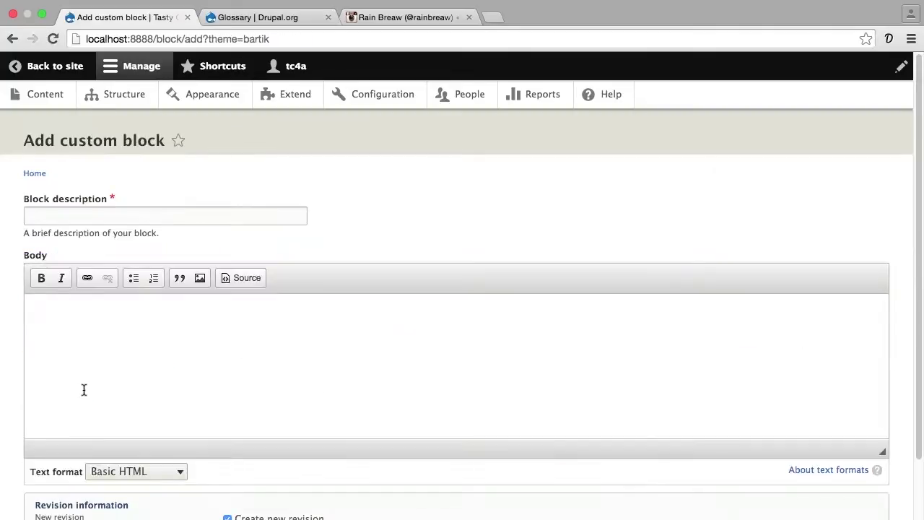
scroll(143, 410, "down", 1)
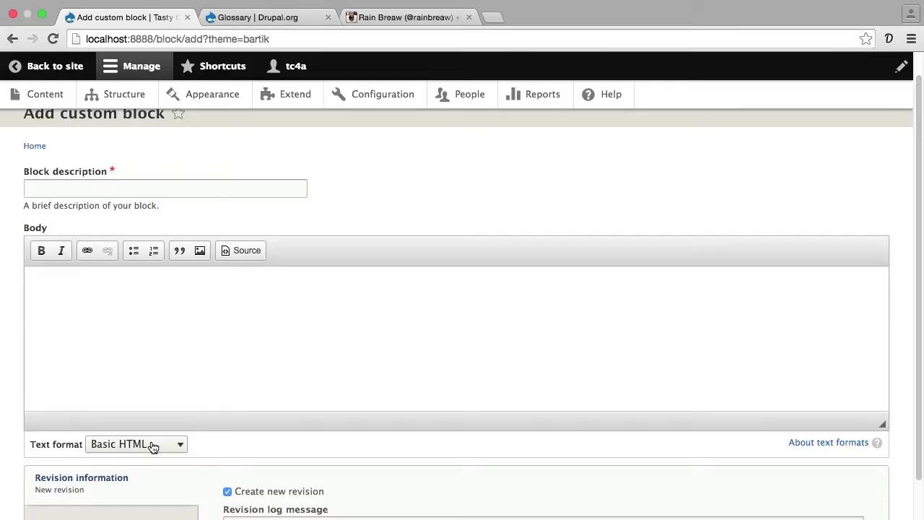
left_click(152, 446)
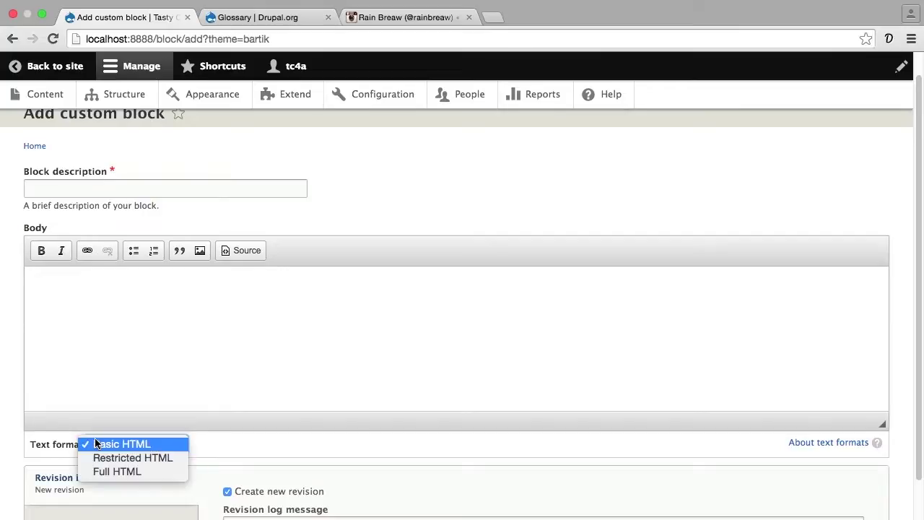
left_click(128, 470)
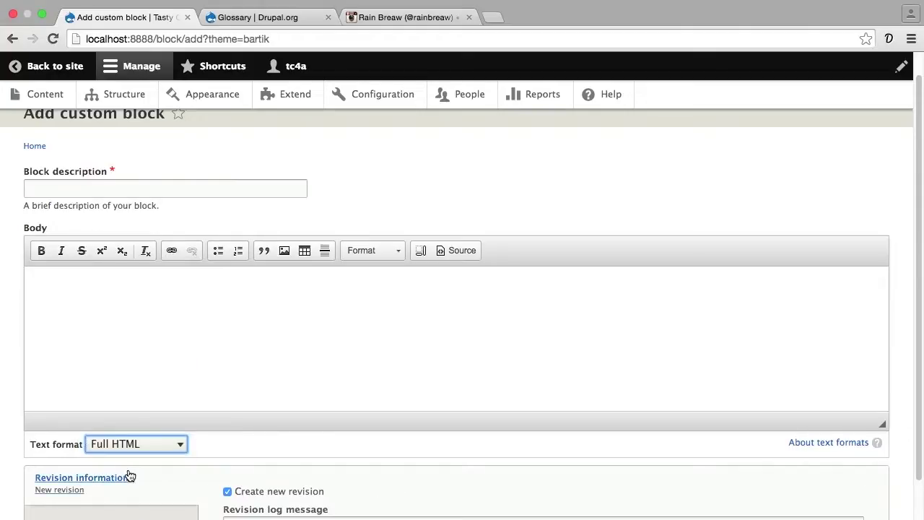
left_click(441, 251)
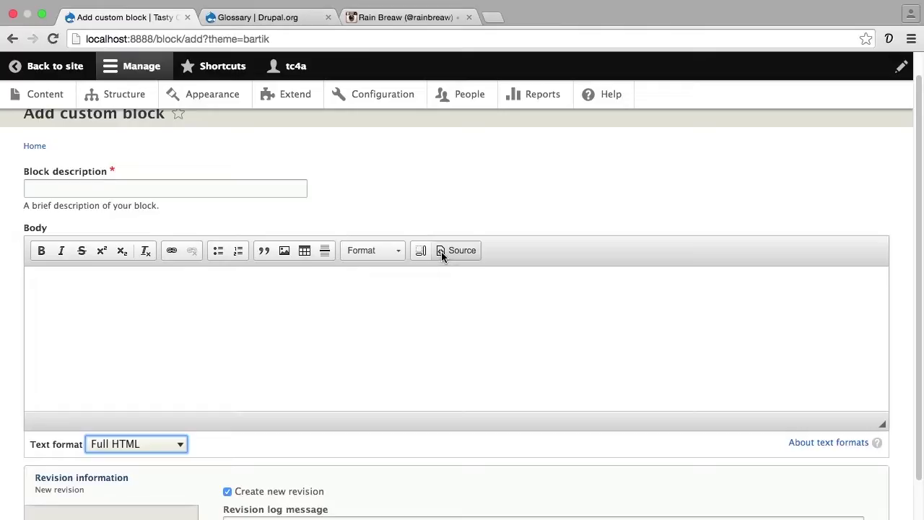
key("super+v")
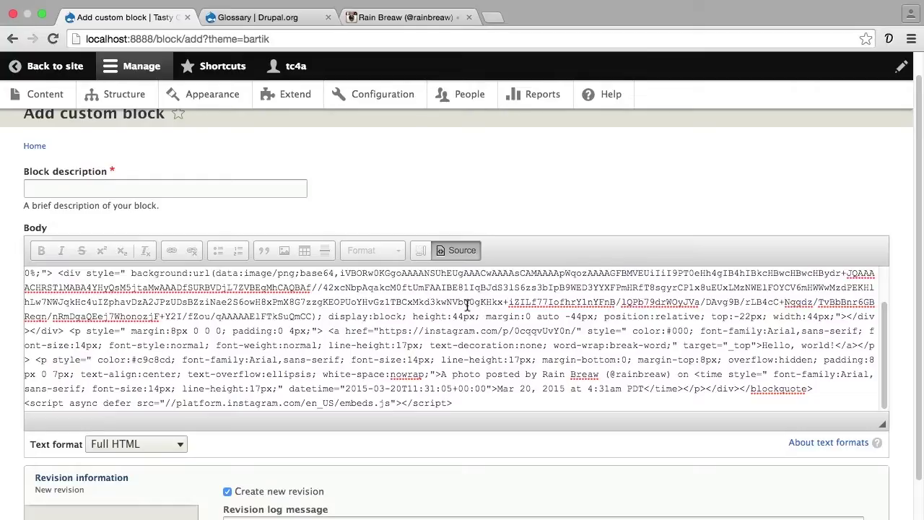
Describe the block with the account owner's first name in possessive form plus "Instagram Photo", and save it without assigning a region
left_click(276, 189)
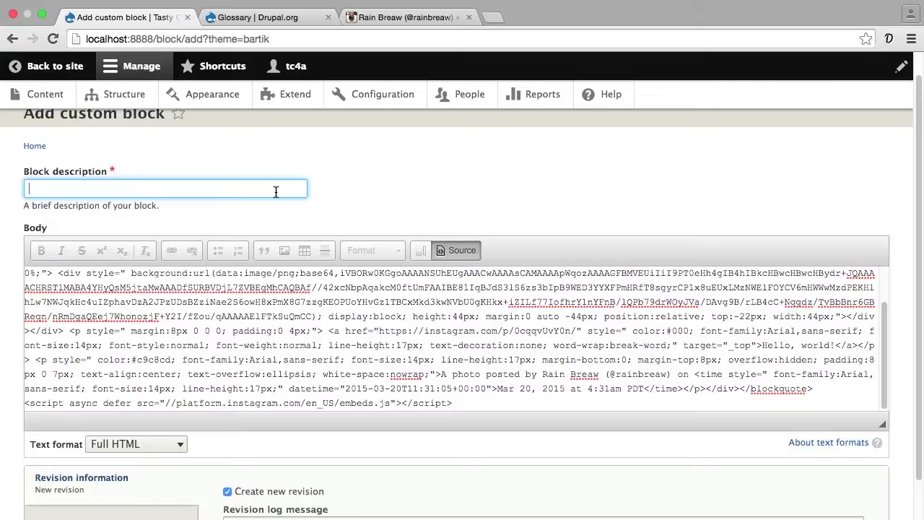
type("Rain's Instagram Photo")
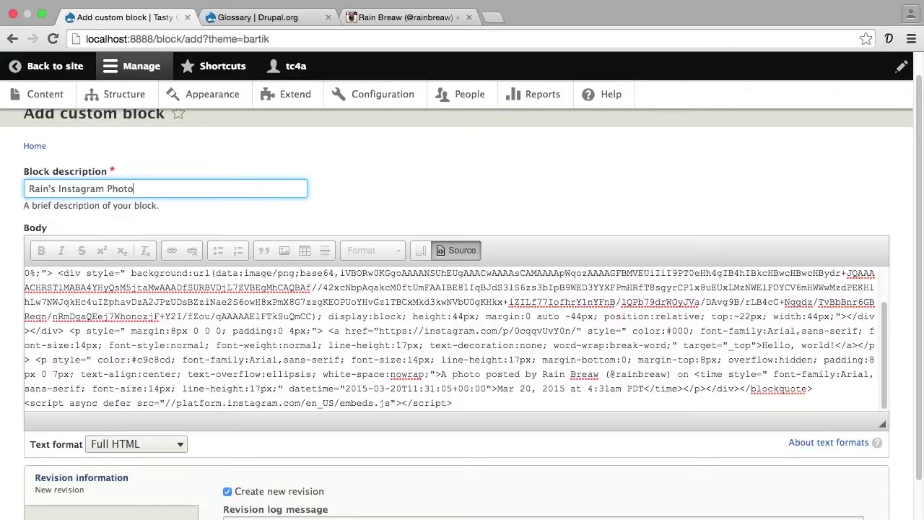
scroll(262, 227, "down", 3)
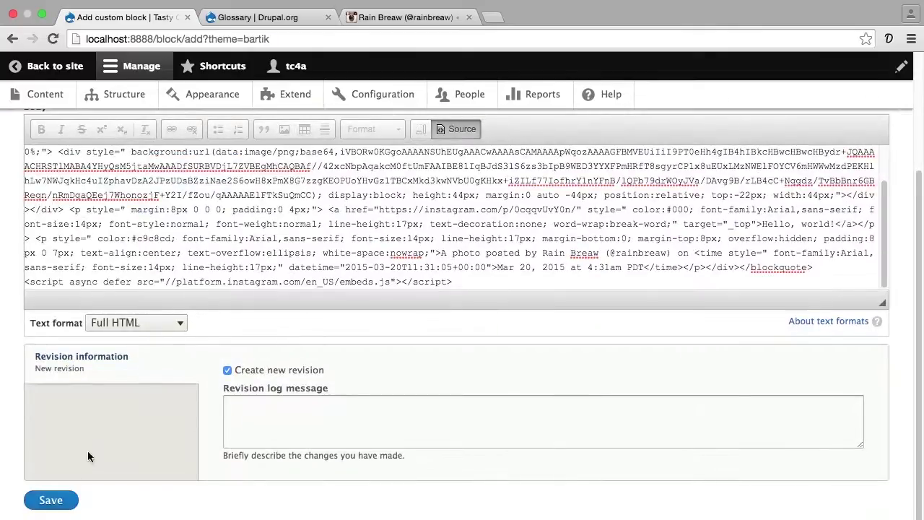
left_click(55, 503)
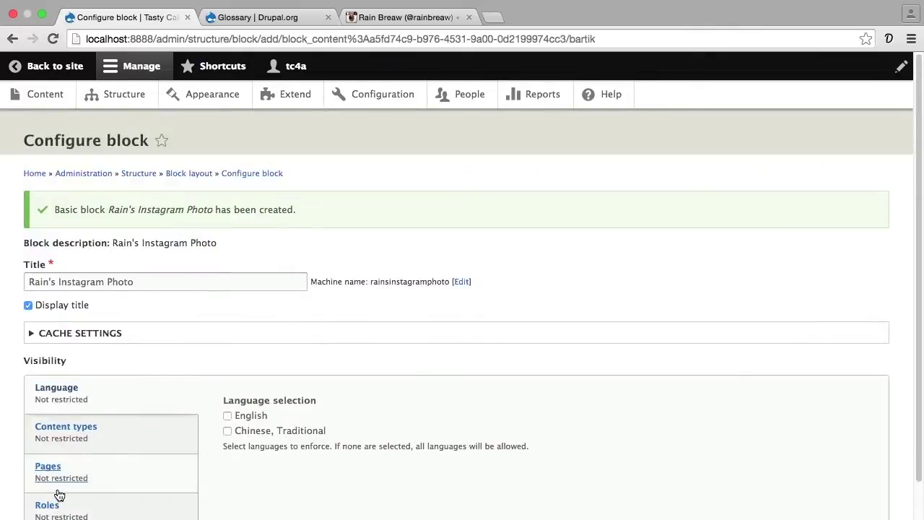
scroll(59, 494, "down", 3)
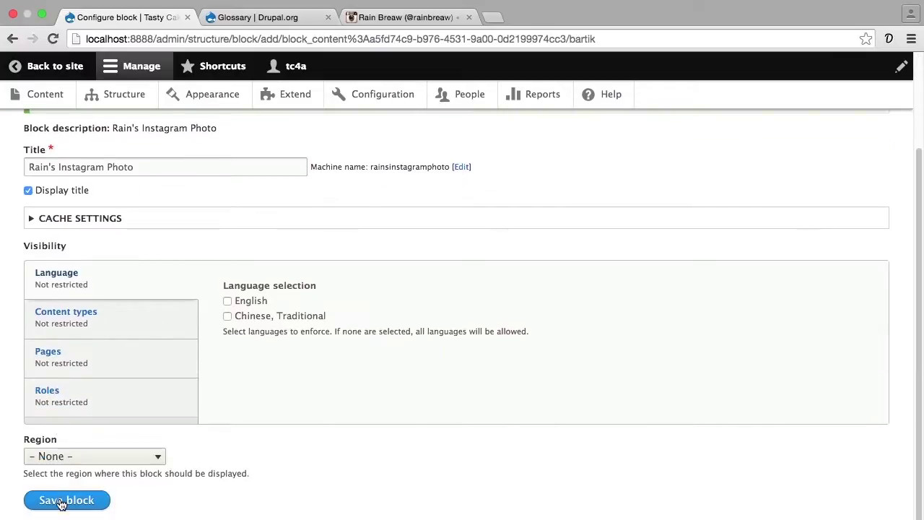
left_click(61, 501)
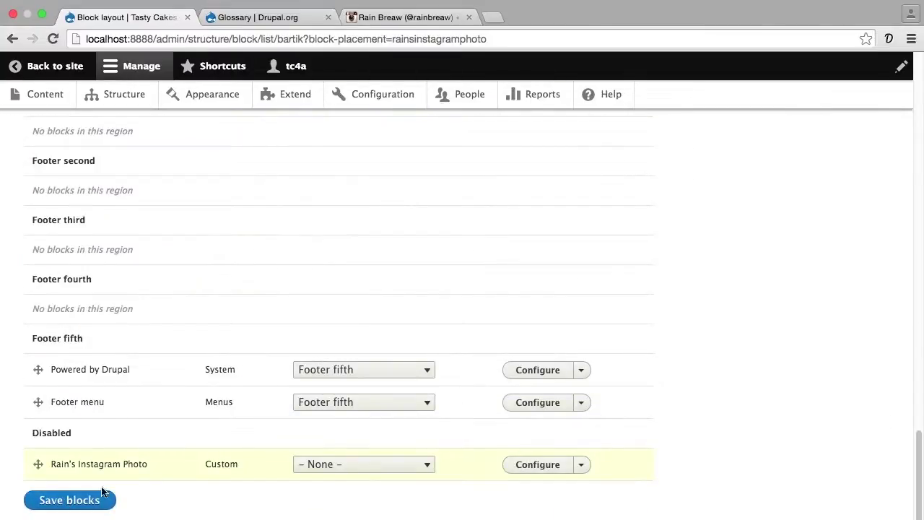
Place the Instagram Photo block in Sidebar first below Food Quote of the Day and save the block layout
left_click(322, 465)
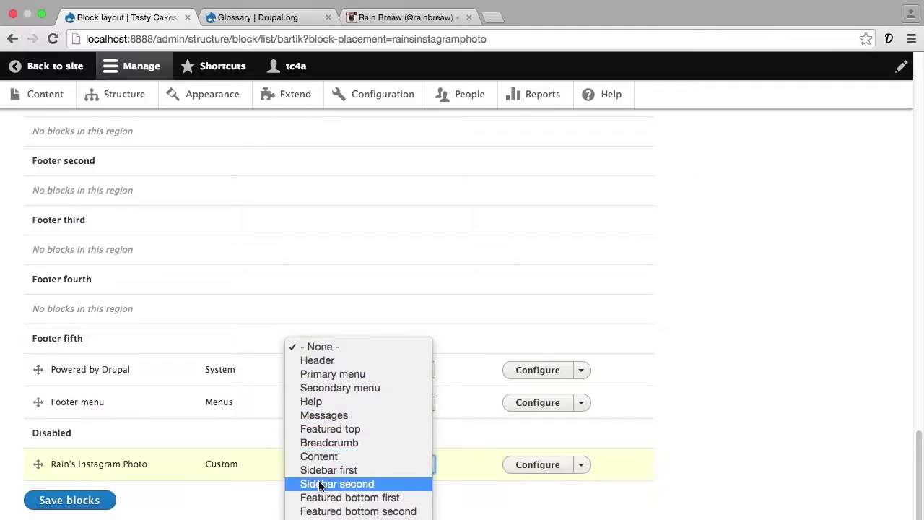
left_click(329, 470)
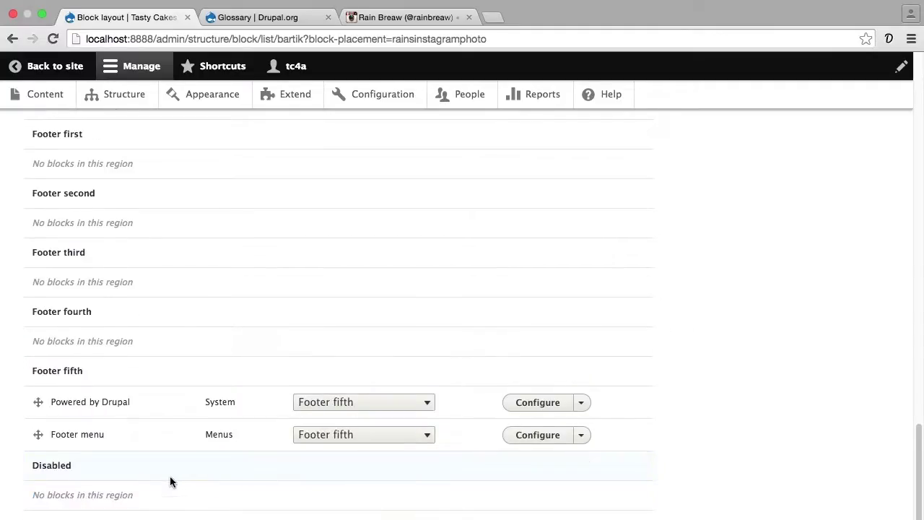
scroll(168, 476, "up", 10)
scroll(168, 480, "down", 5)
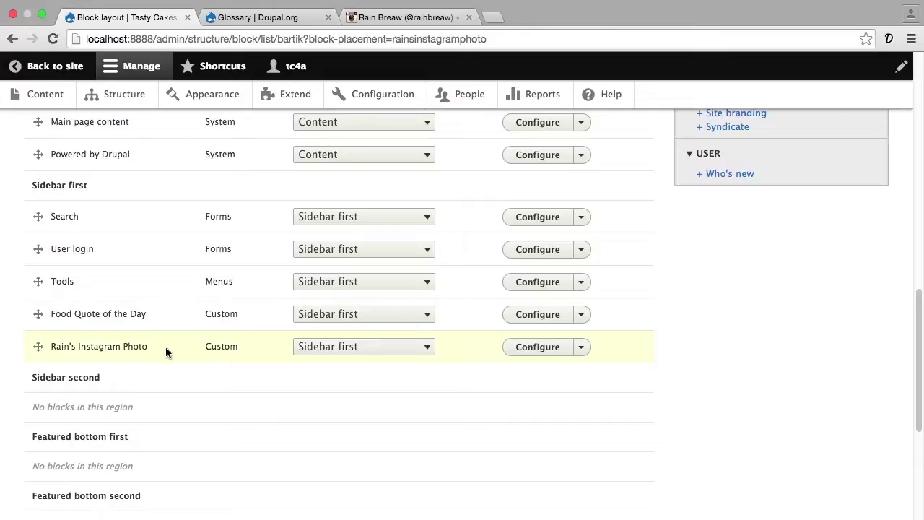
mouse_move(40, 345)
left_mouse_down()
mouse_move(43, 323)
mouse_move(37, 344)
left_mouse_up()
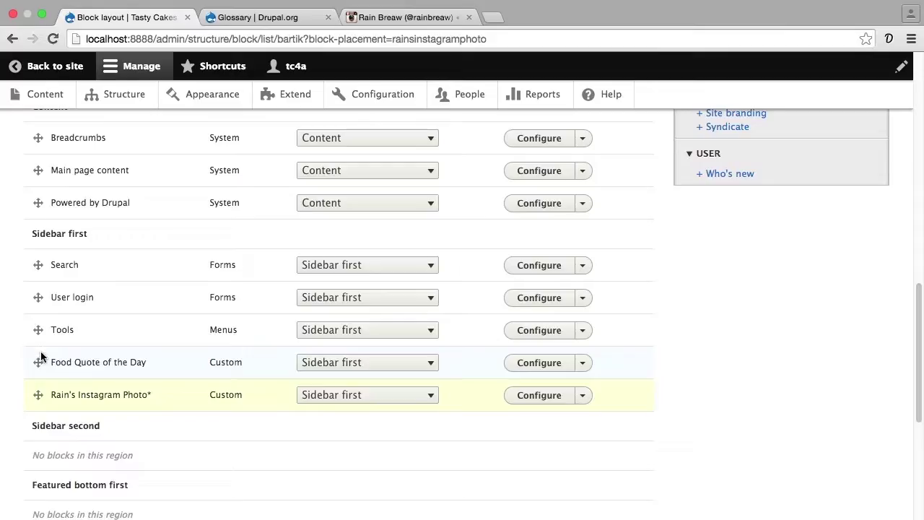
scroll(42, 361, "down", 10)
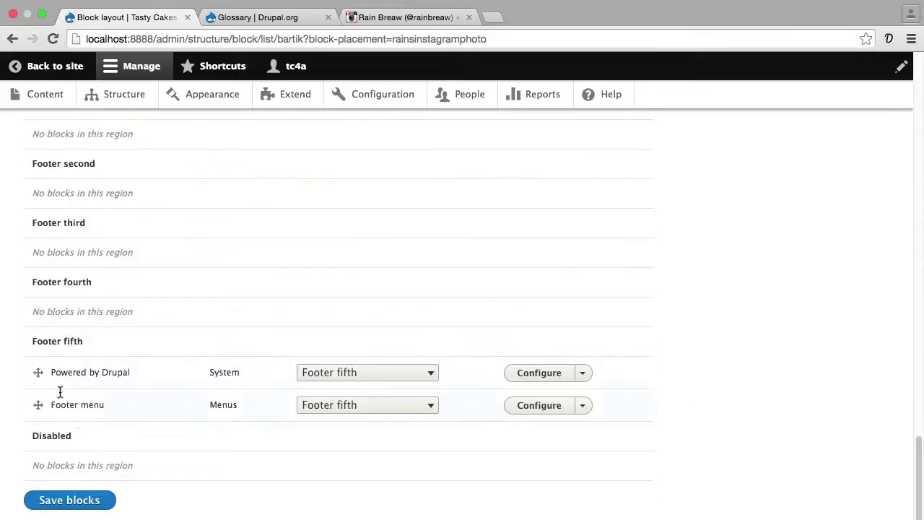
left_click(65, 501)
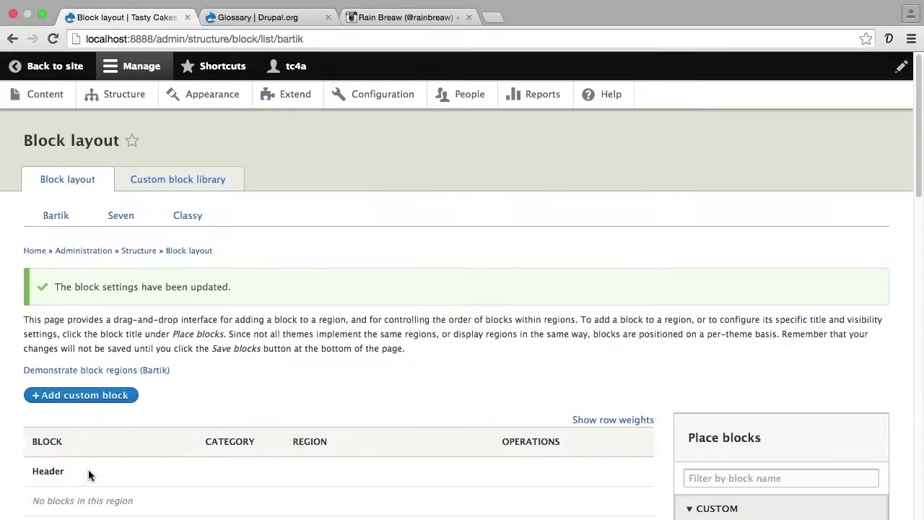
Switch to Safari, reload the home page, and view the embedded Instagram photo block in the sidebar
key("super+Tab")
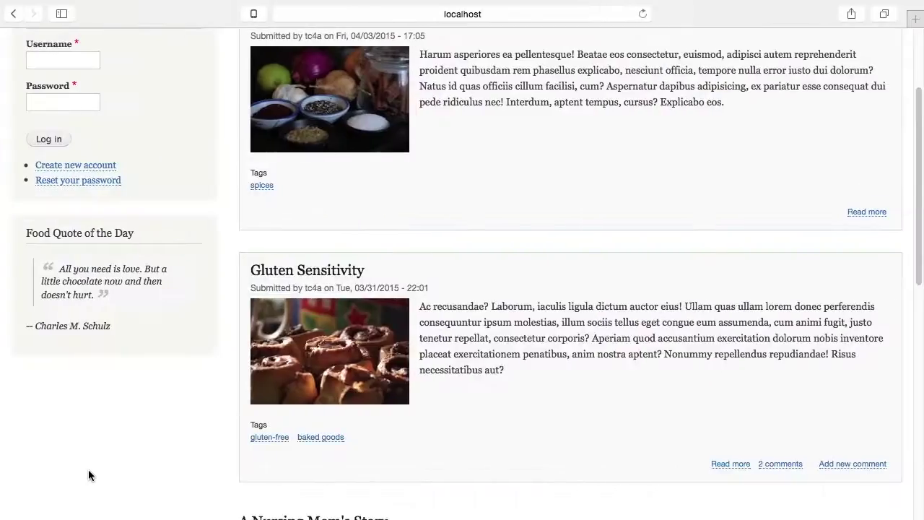
key("super+r")
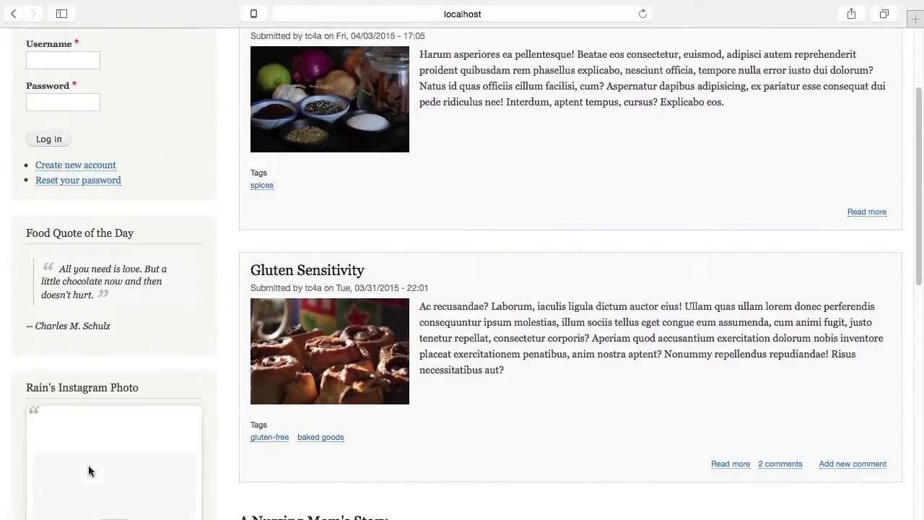
scroll(90, 459, "down", 5)
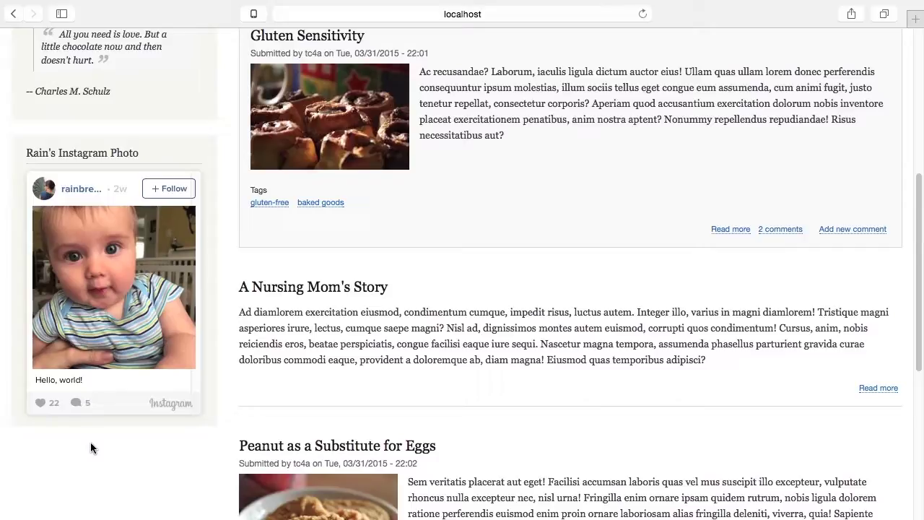
Return to Chrome, look over the custom blocks available for placement, and open the custom block library
key("super+Tab")
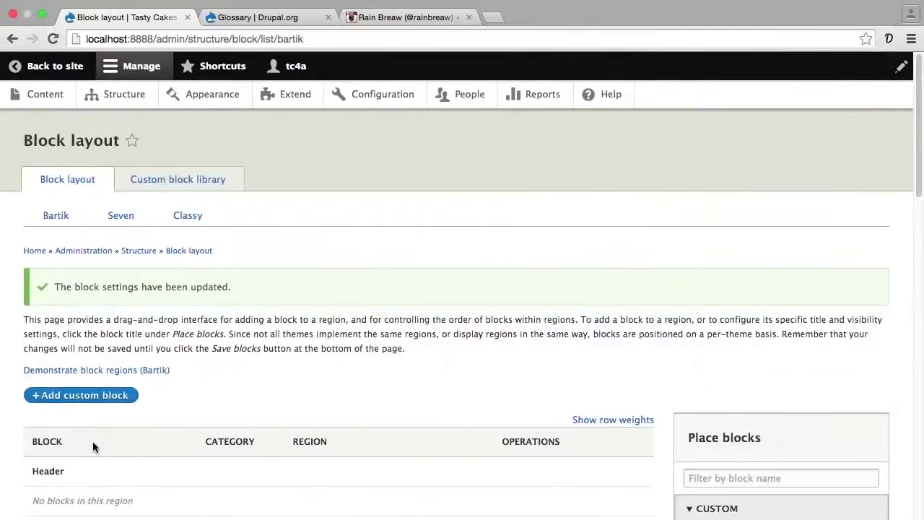
scroll(330, 439, "down", 5)
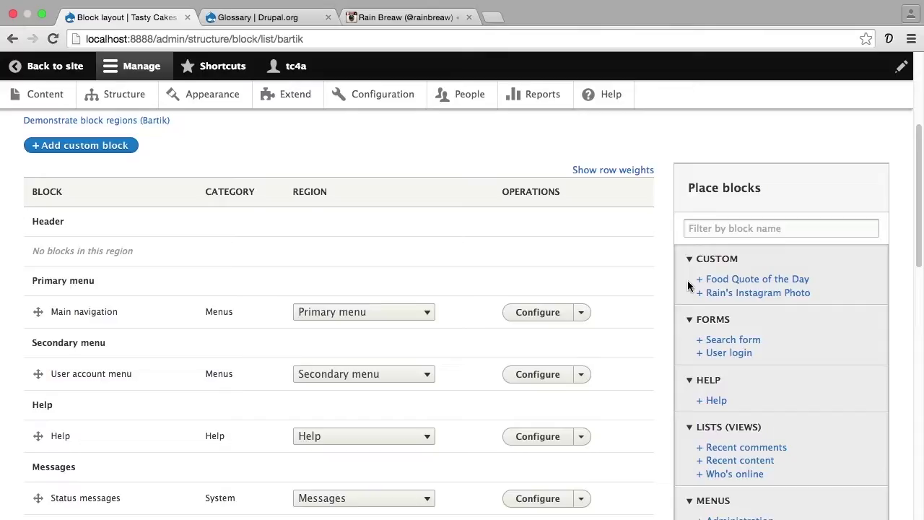
scroll(575, 278, "up", 5)
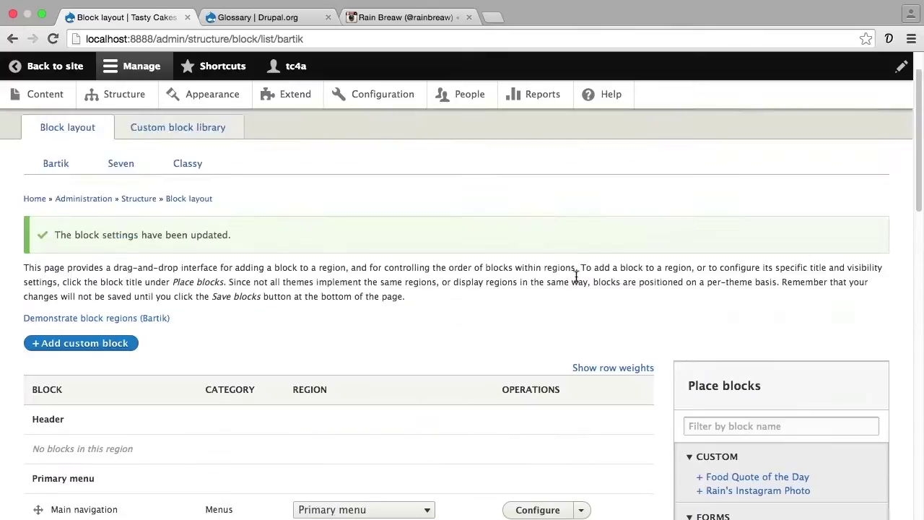
scroll(575, 278, "up", 1)
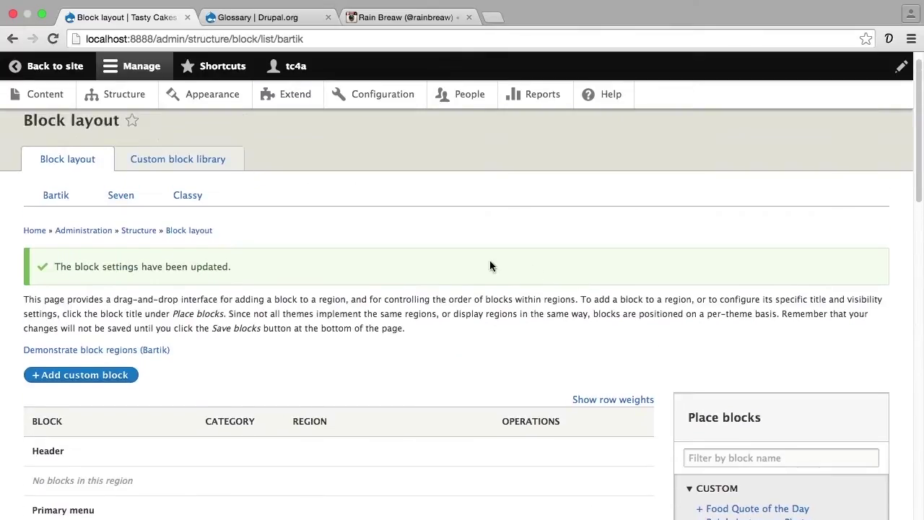
left_click(193, 165)
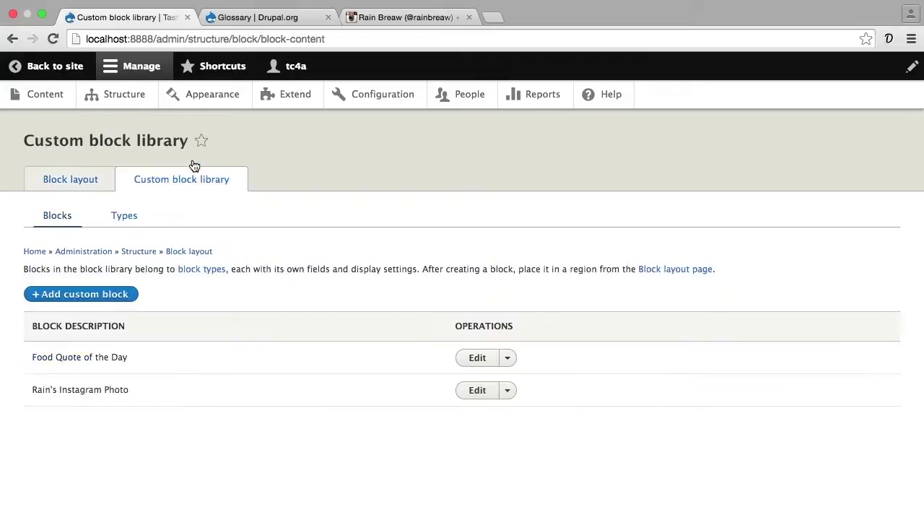